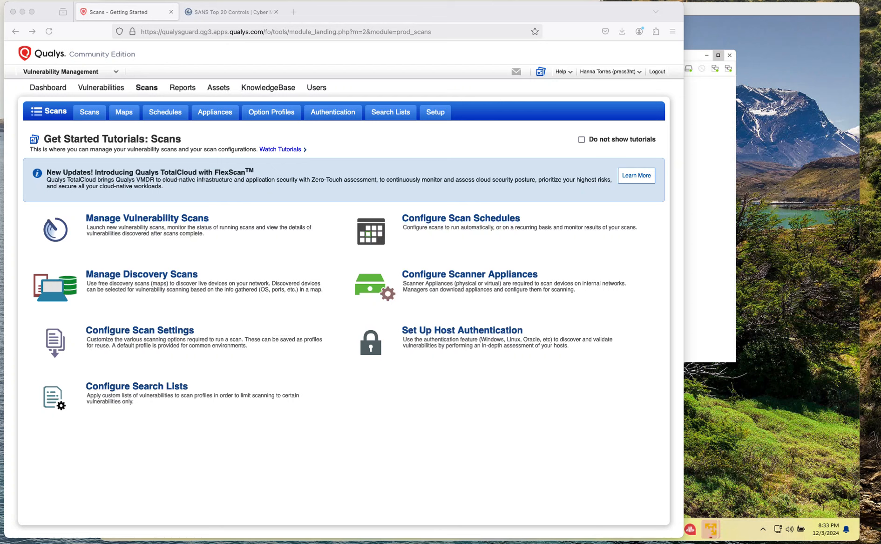
Step: Check the Office1-VA appliance in the scanner appliances list and compare it with its scanner console on the remote desktop
key(super+Tab)
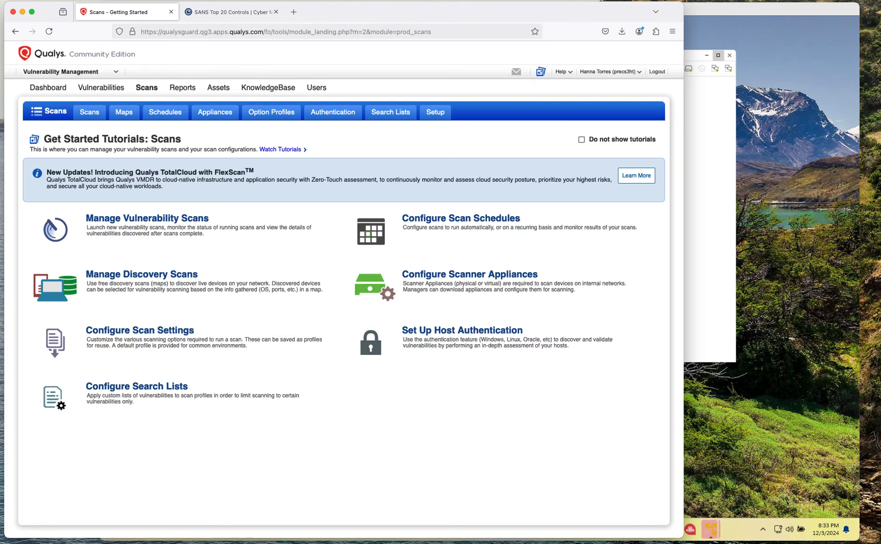
click(149, 89)
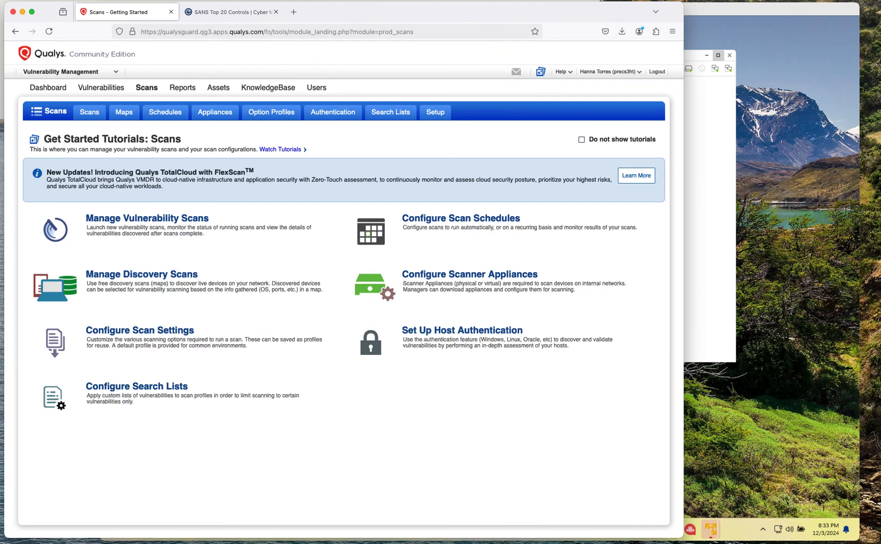
click(227, 116)
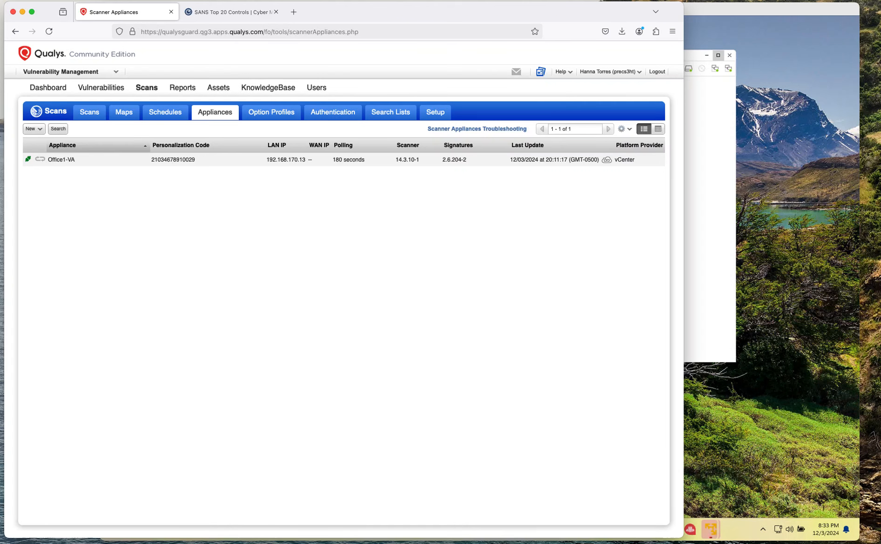
click(796, 165)
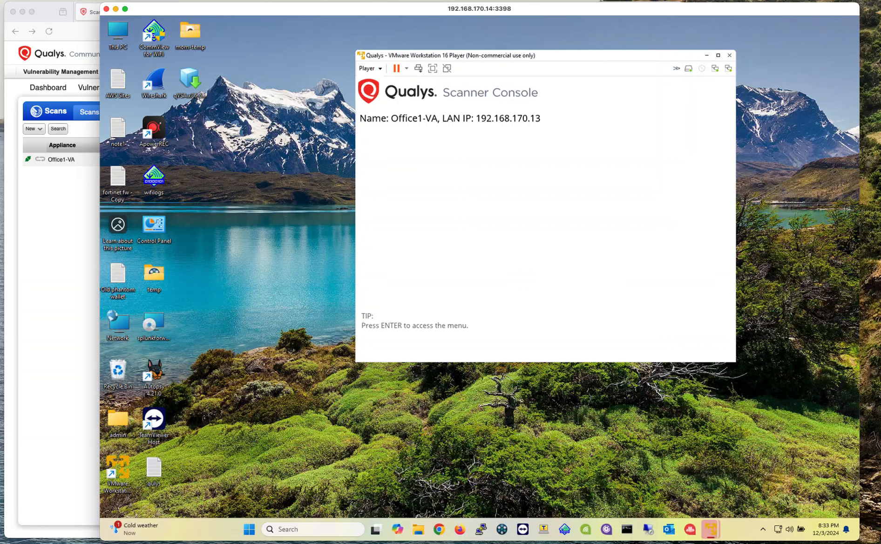
click(60, 234)
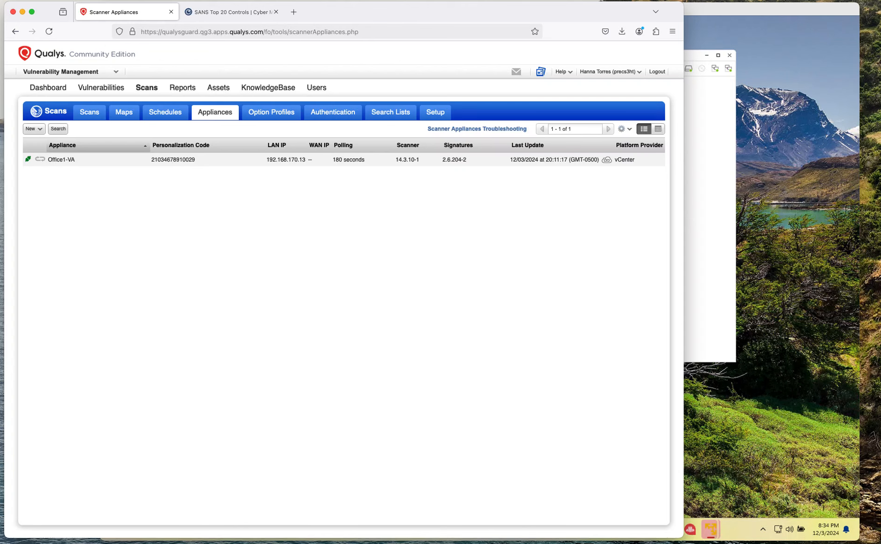
Step: Review the existing vulnerability scans and the IP addresses registered for scanning
click(34, 128)
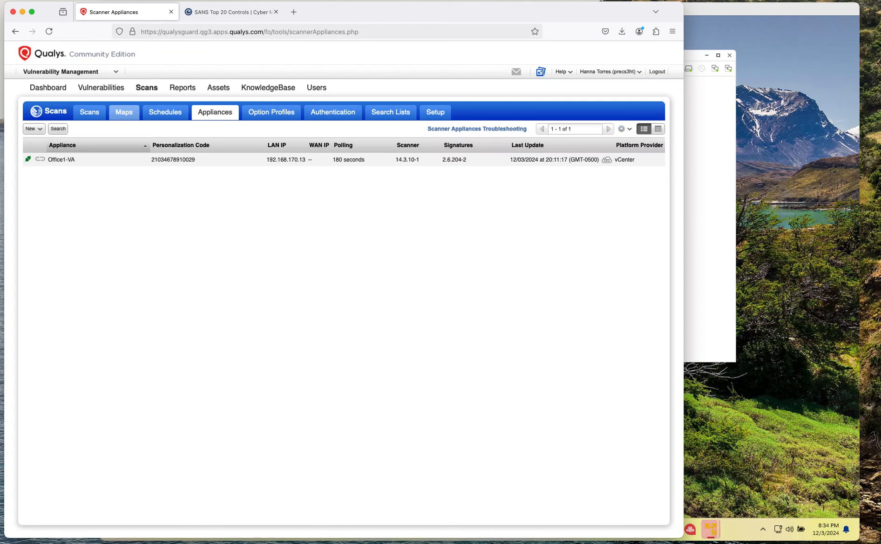
click(89, 113)
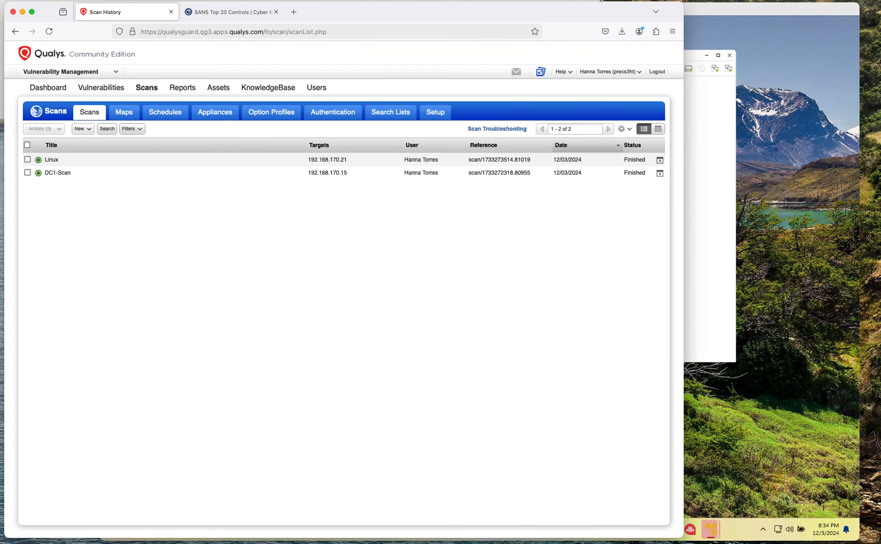
click(83, 128)
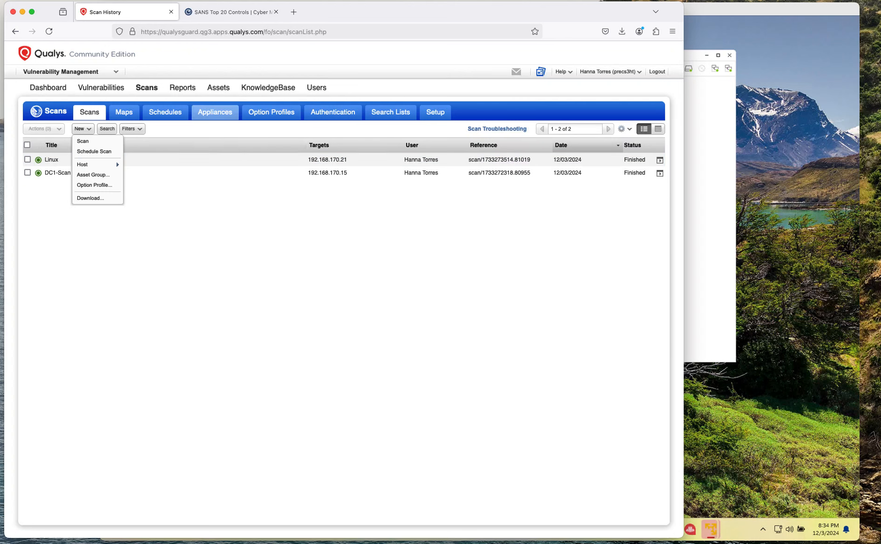
click(221, 87)
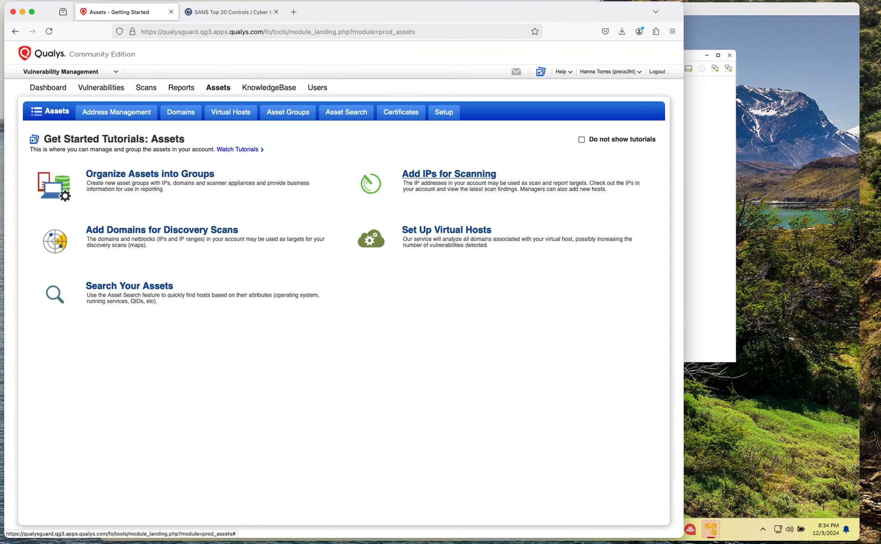
click(452, 179)
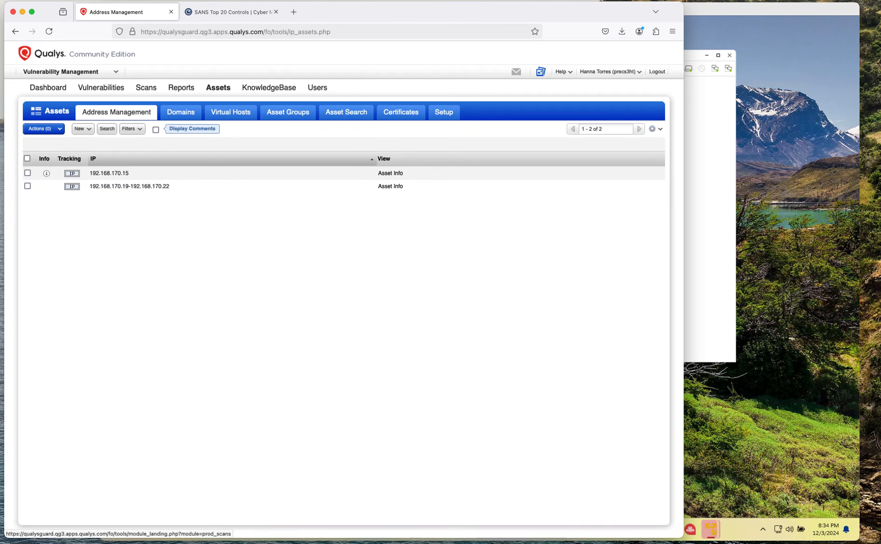
Step: Start a new vulnerability scan titled Windows10-PC and look through the available option profiles, keeping the default one
click(146, 87)
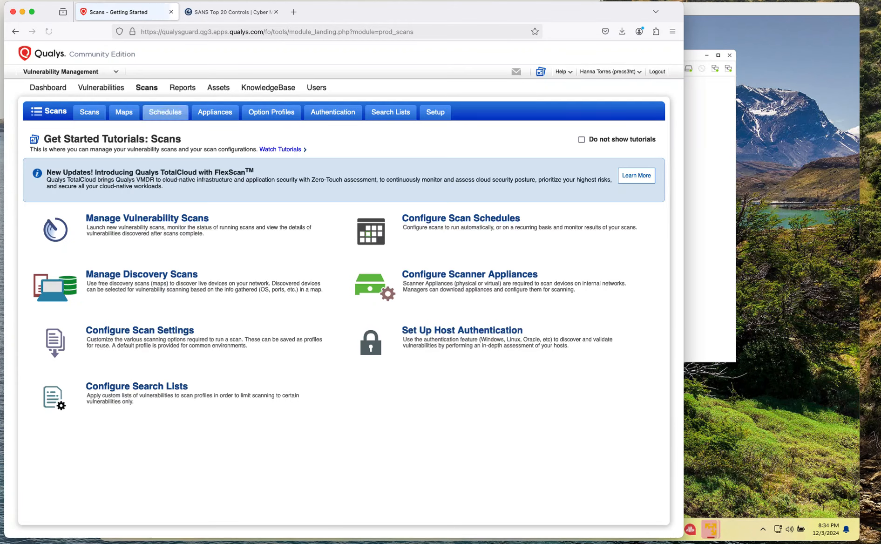
click(89, 113)
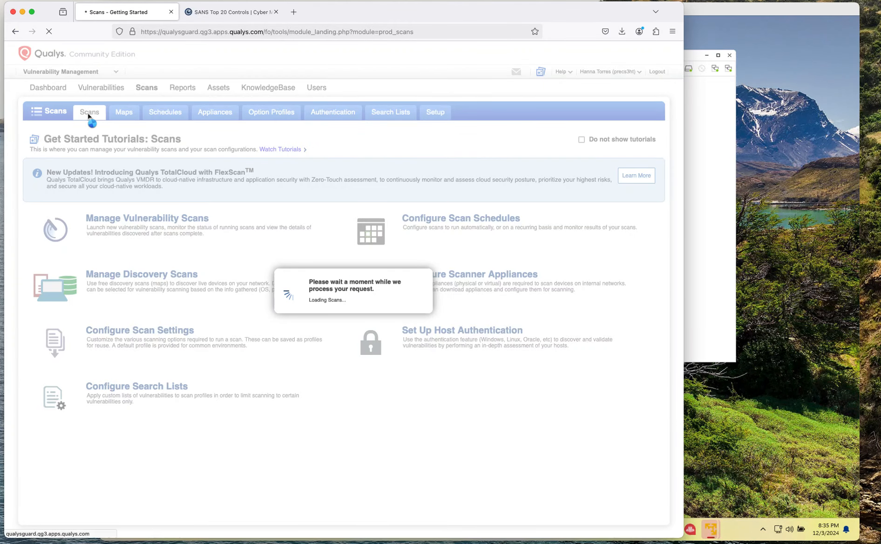
click(83, 128)
click(82, 140)
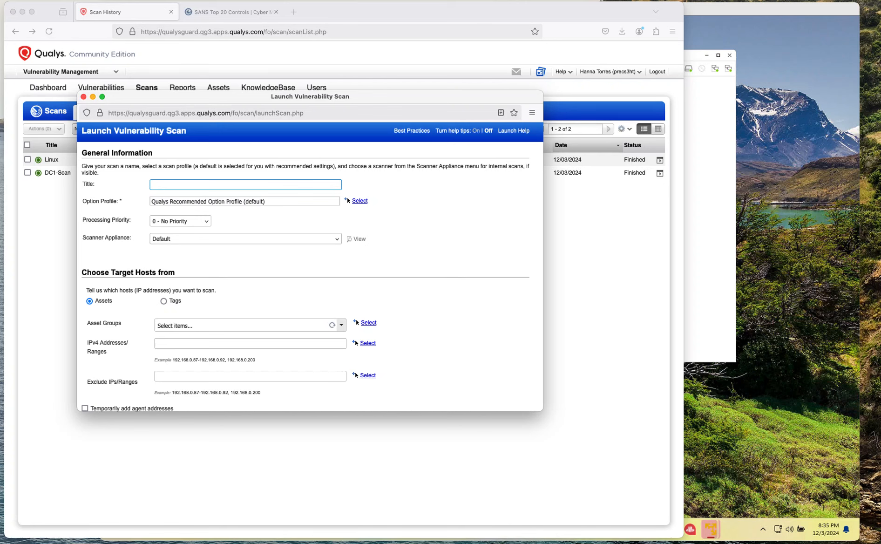
text(Windows10-PC)
click(360, 201)
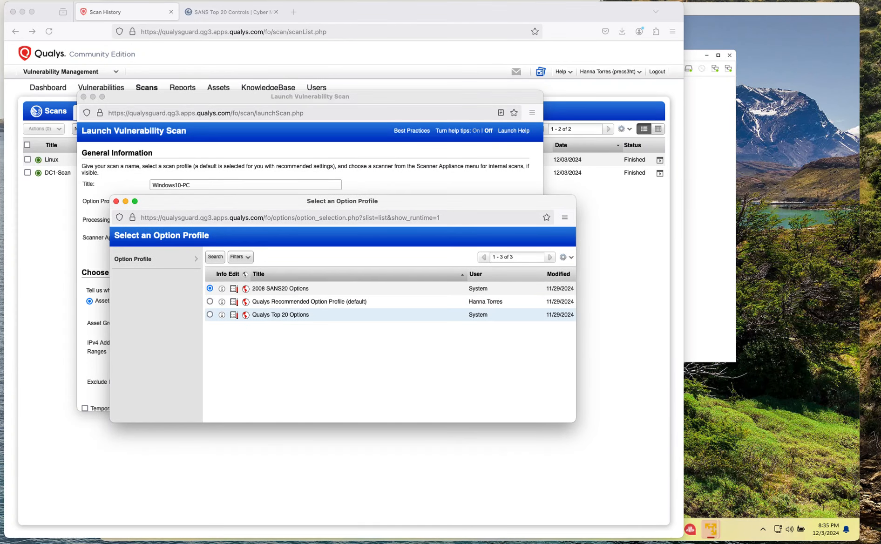
click(116, 201)
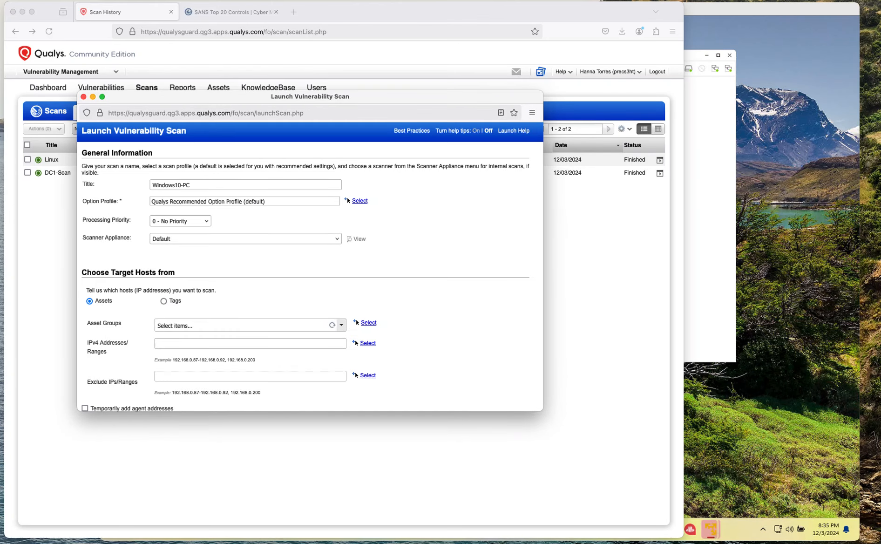
Step: Set the scan's processing priority to 1 - Emergency
click(180, 222)
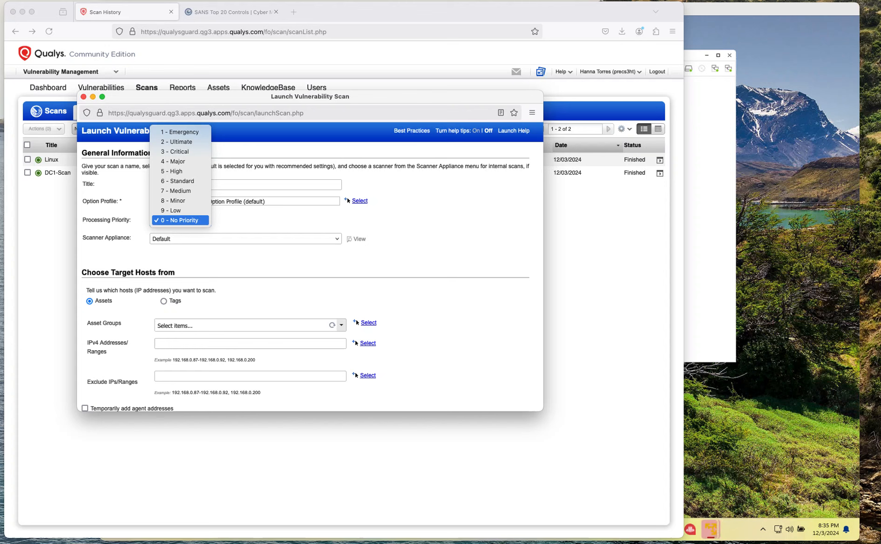
key(Down)
key(Down)
key(Up)
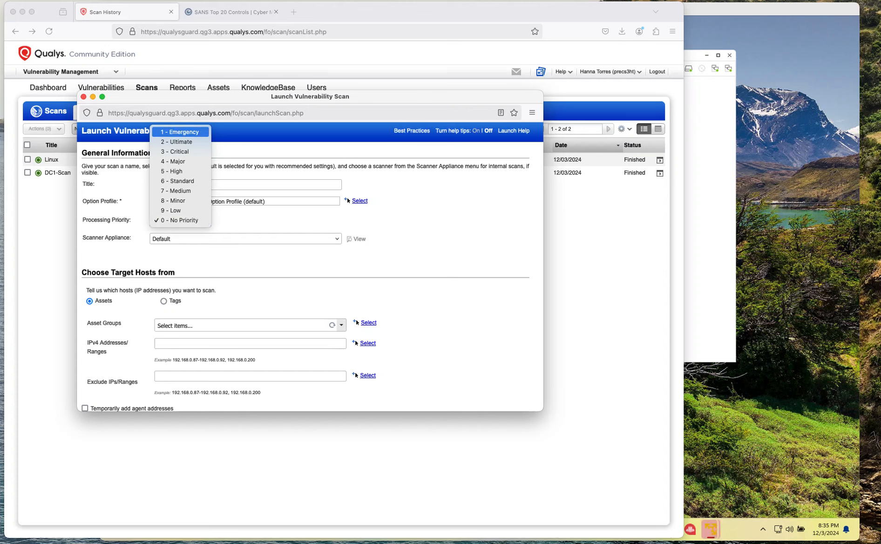
key(Return)
Step: Move the scan list window aside and choose Office1-VA as the scanner appliance for the new scan
click(368, 343)
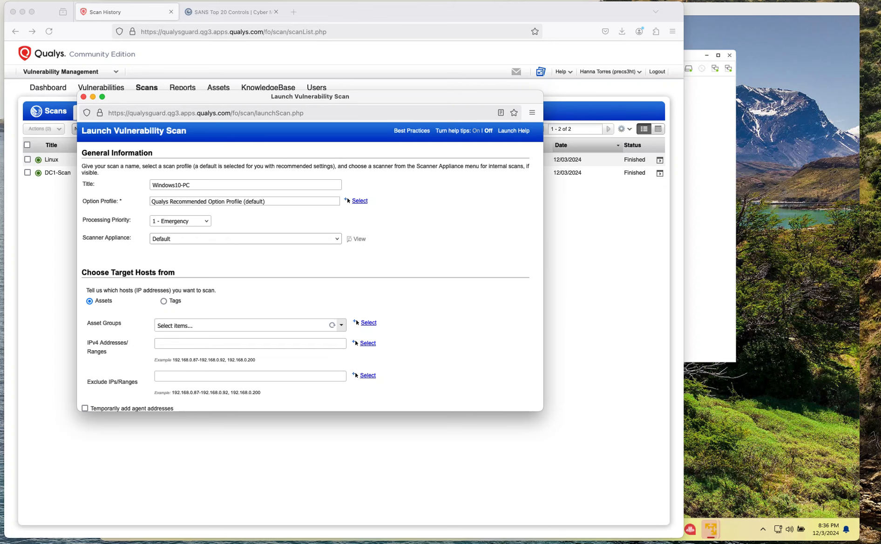
key(super+Tab)
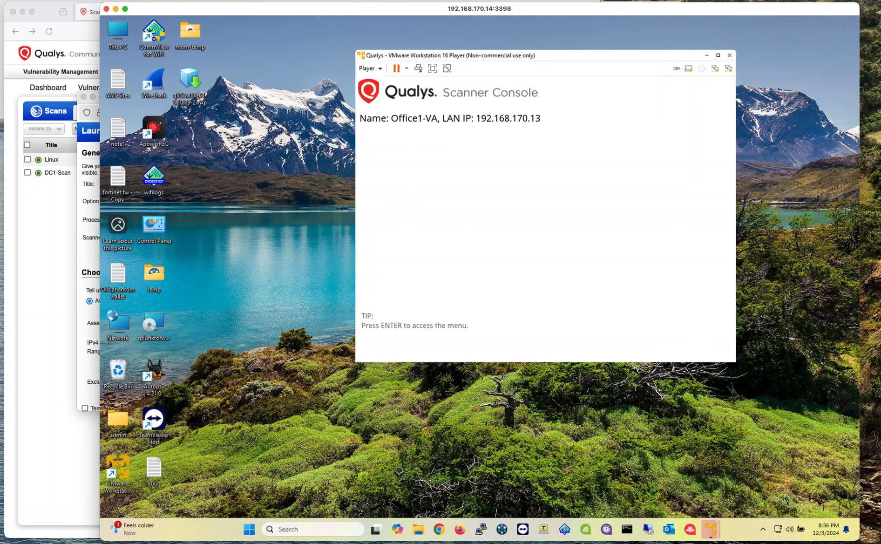
click(52, 242)
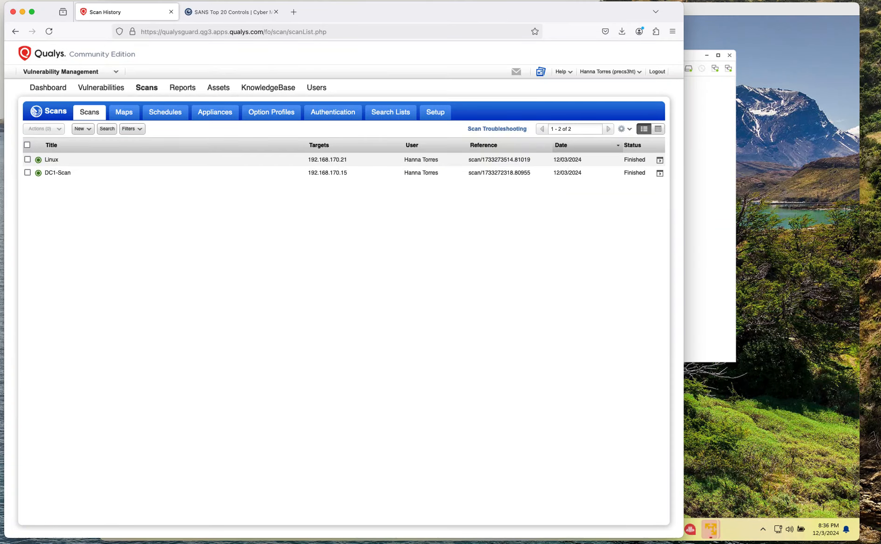
drag(396, 12, 599, 49)
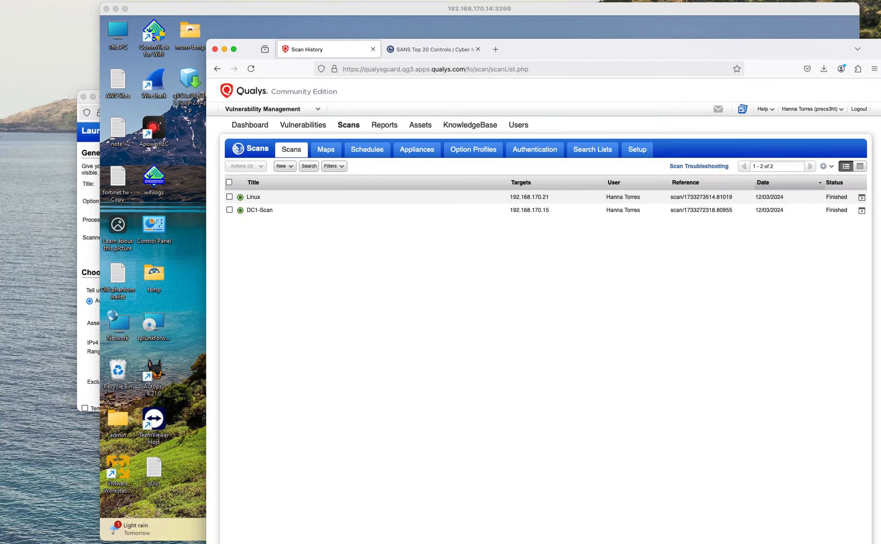
click(88, 278)
drag(310, 96, 310, 96)
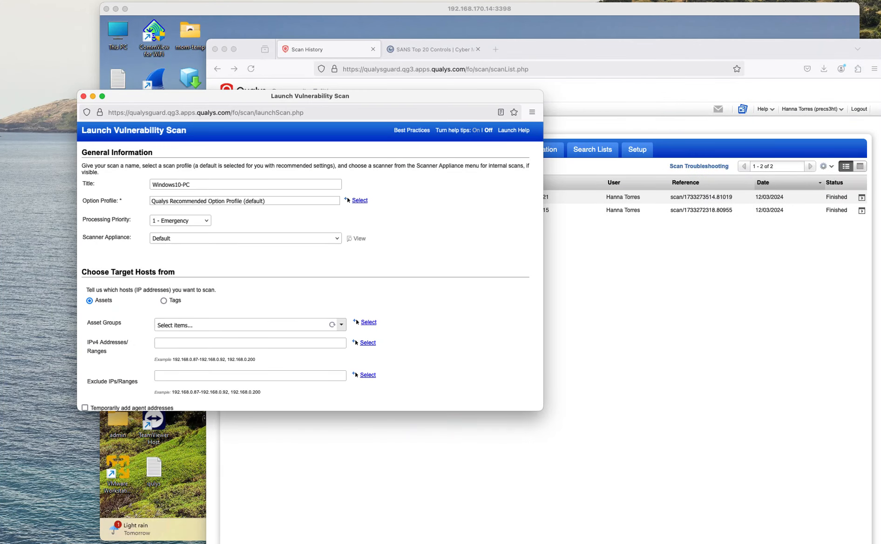
click(245, 238)
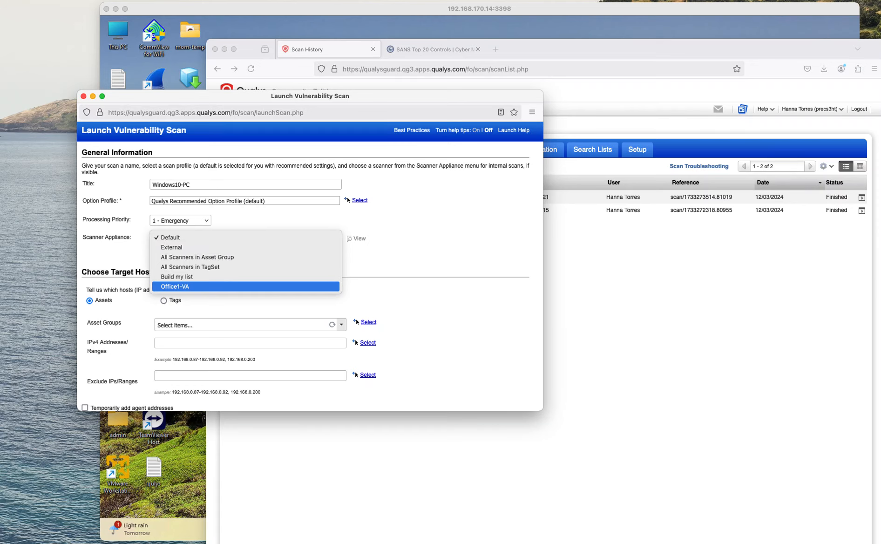
click(175, 286)
Step: Enter 192.168.170.14 as the scan's target IPv4 address
key(super+Tab)
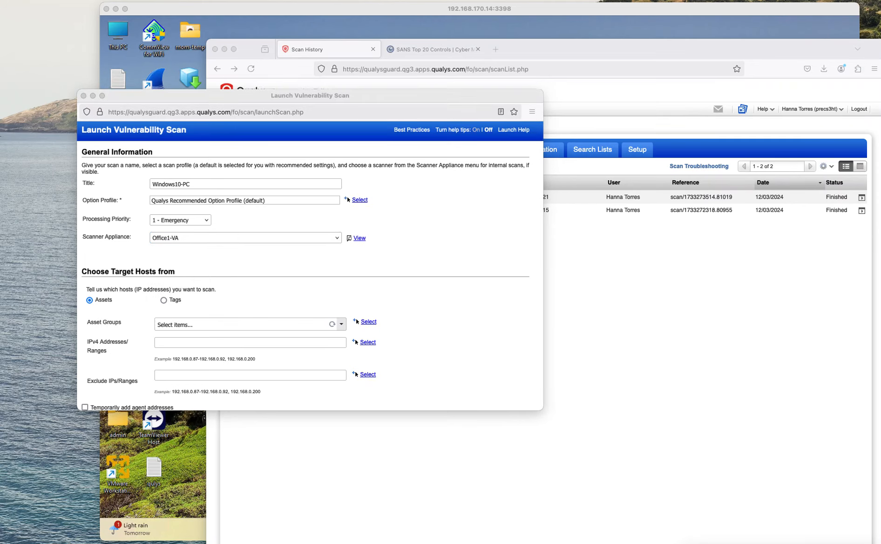
drag(310, 96, 293, 84)
click(233, 331)
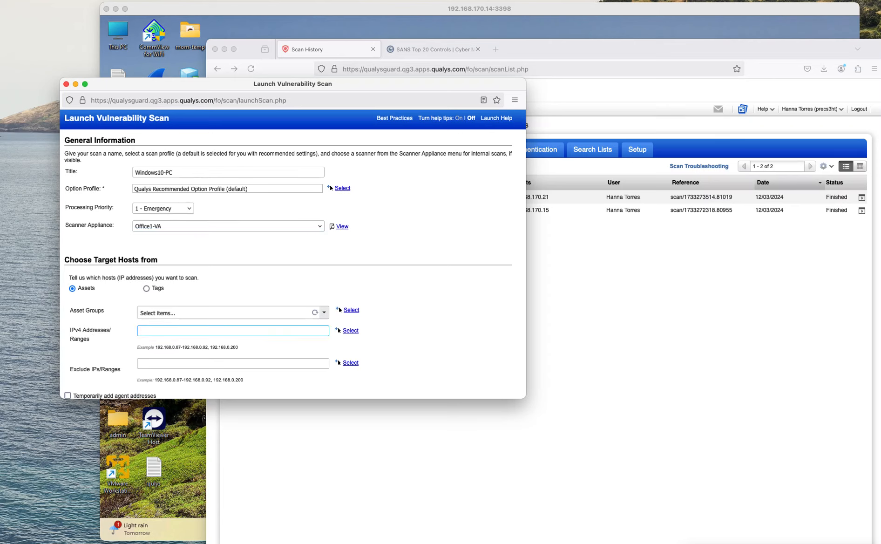
text(192.168.170.14)
scroll(293, 254, down, 2)
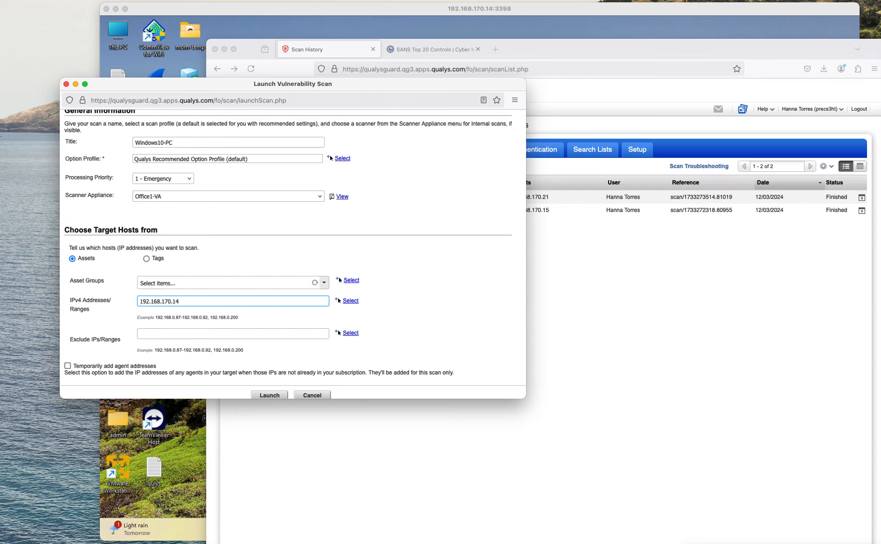
Step: Launch the Windows10-PC scan, adding 192.168.170.14 to the account as a new IP and continuing the launch as requested
key(super+grave)
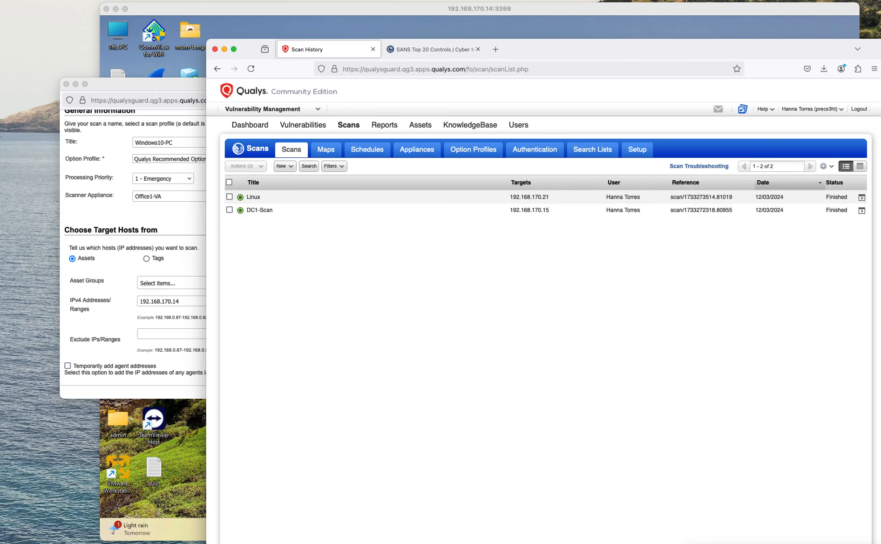
key(super+grave)
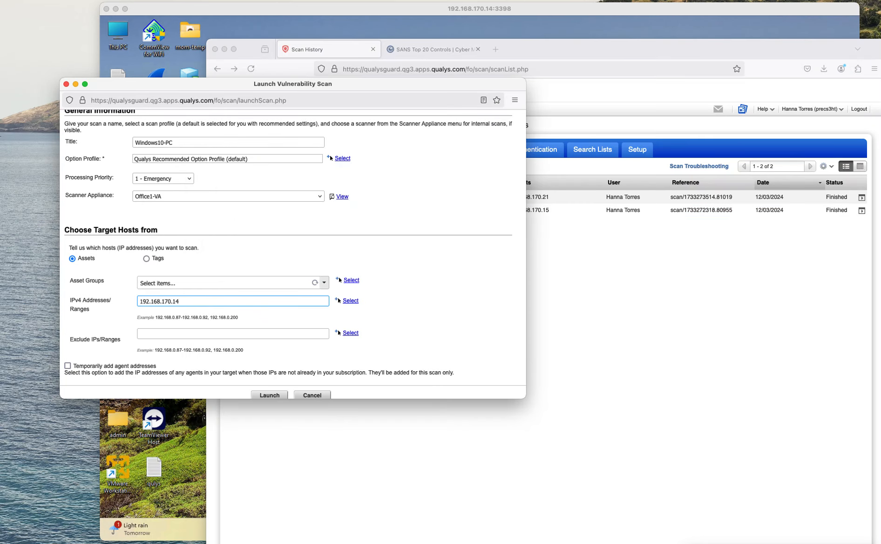
scroll(292, 254, down, 1)
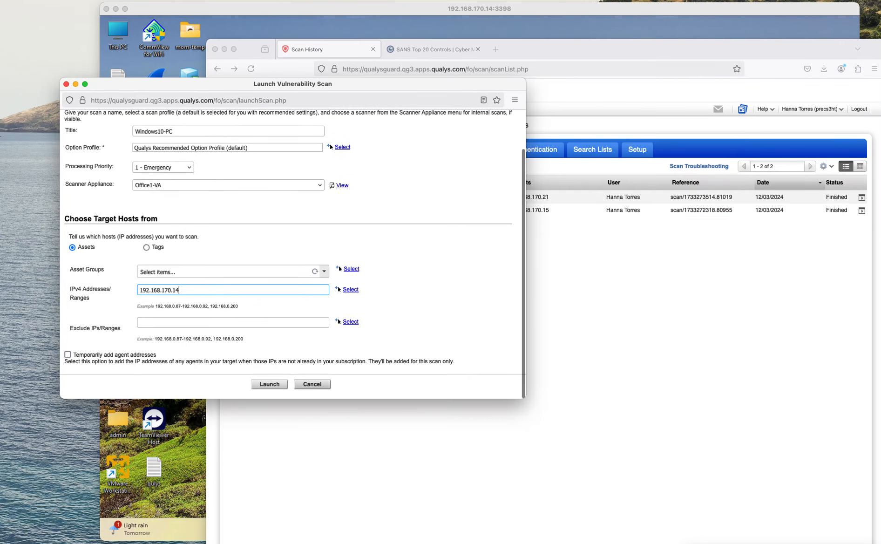
key(Return)
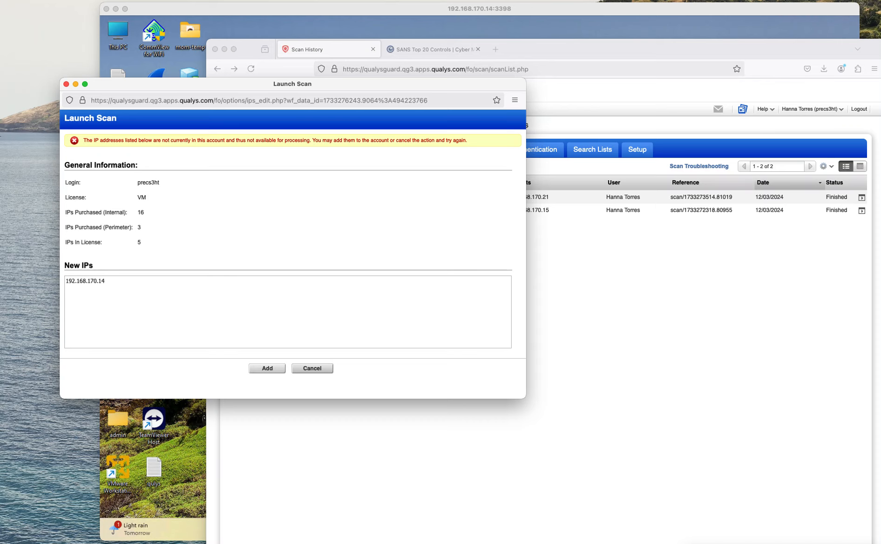
click(268, 368)
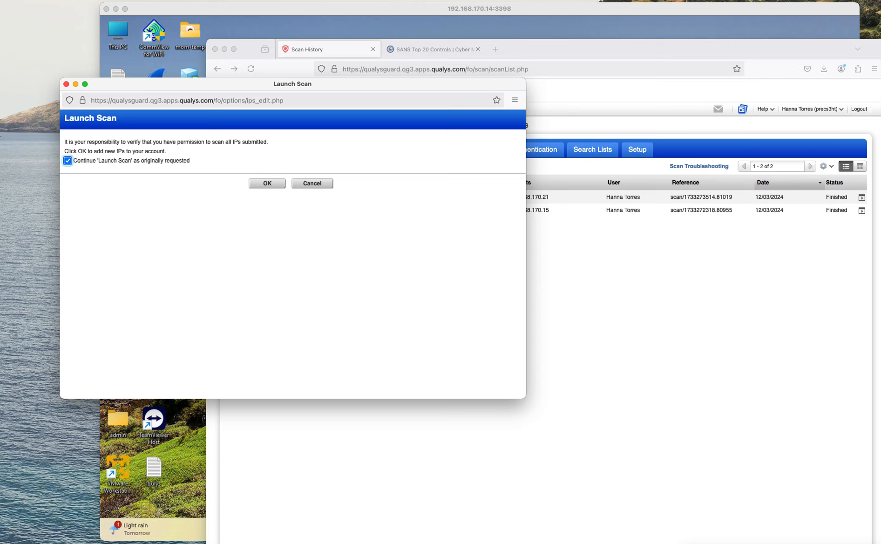
click(267, 184)
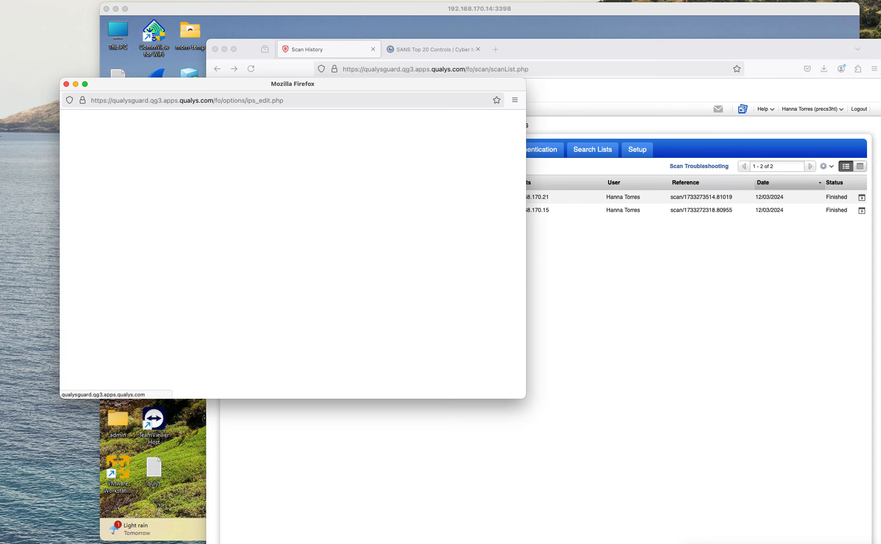
Step: Bring the scan list forward, preview the finished DC1-Scan and request its summary
click(605, 50)
drag(606, 49, 513, 35)
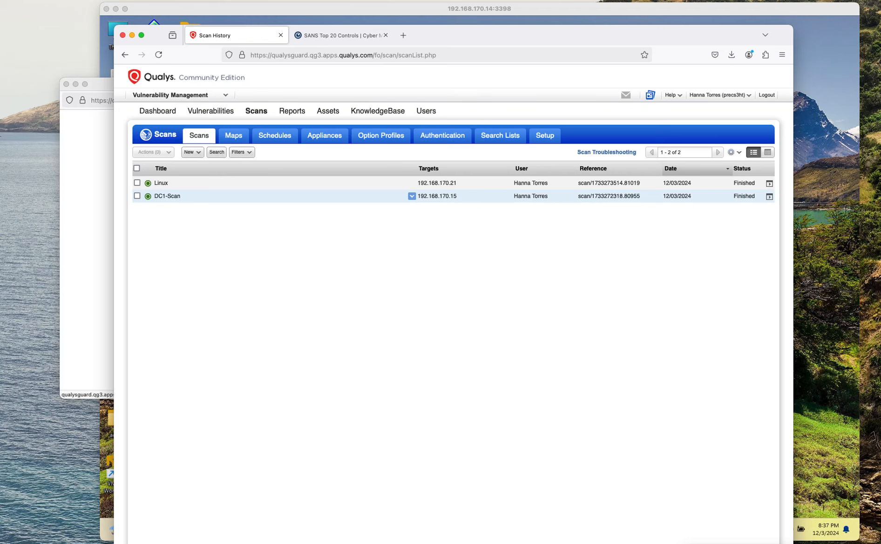
click(167, 196)
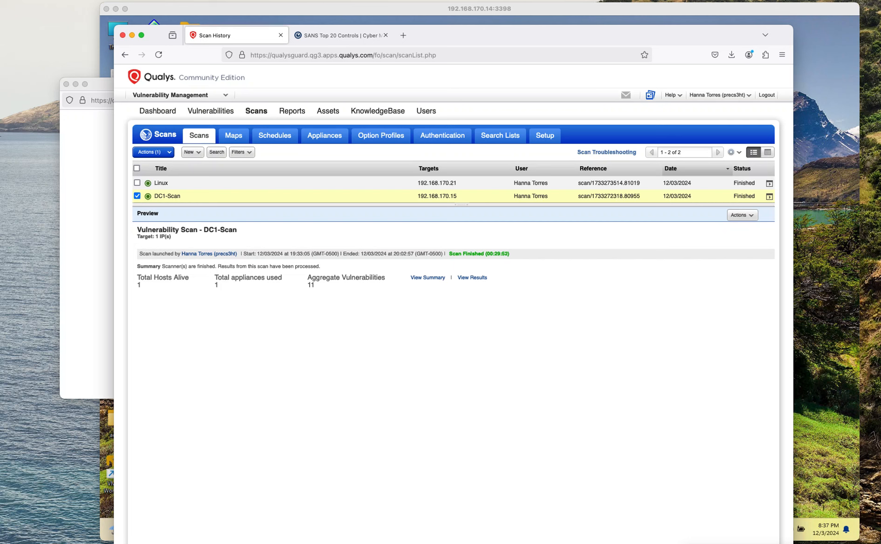
click(428, 278)
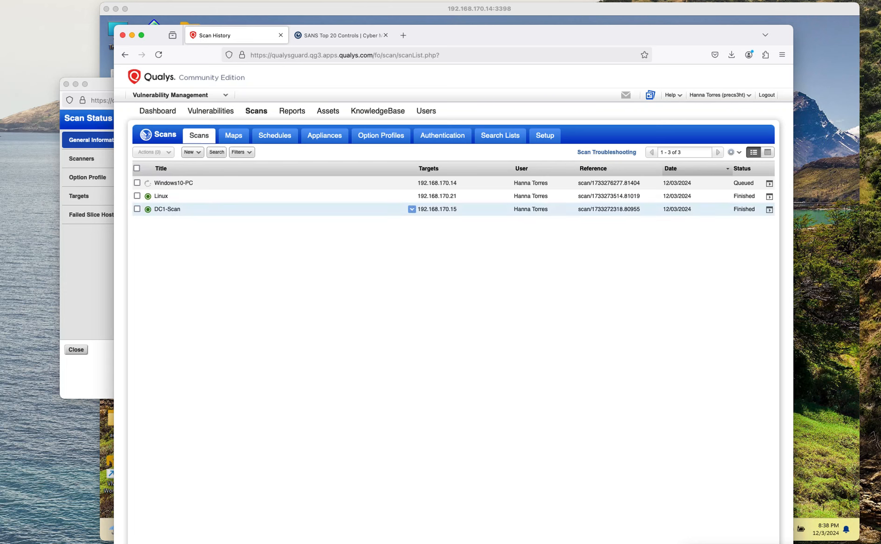
Step: Open the DC1-Scan summary and review its scanners, option profile, targets and failed slice host details
click(167, 209)
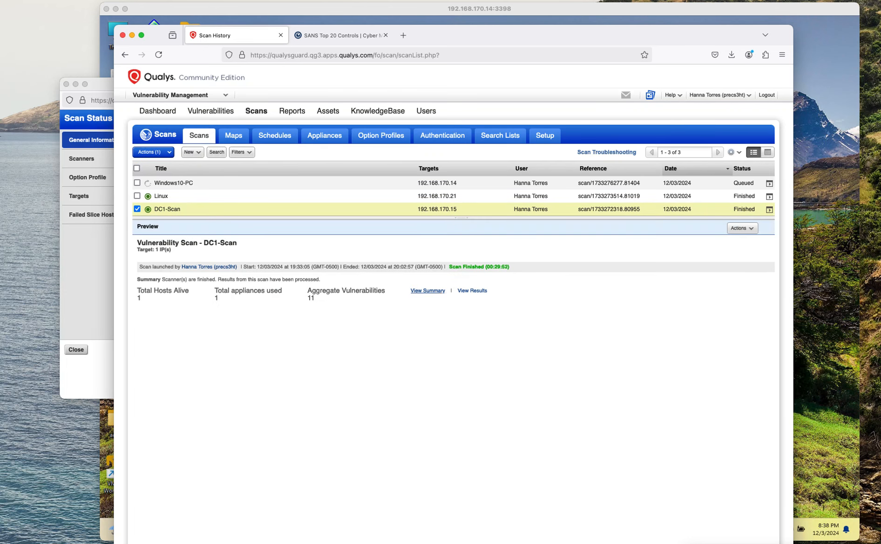
click(428, 291)
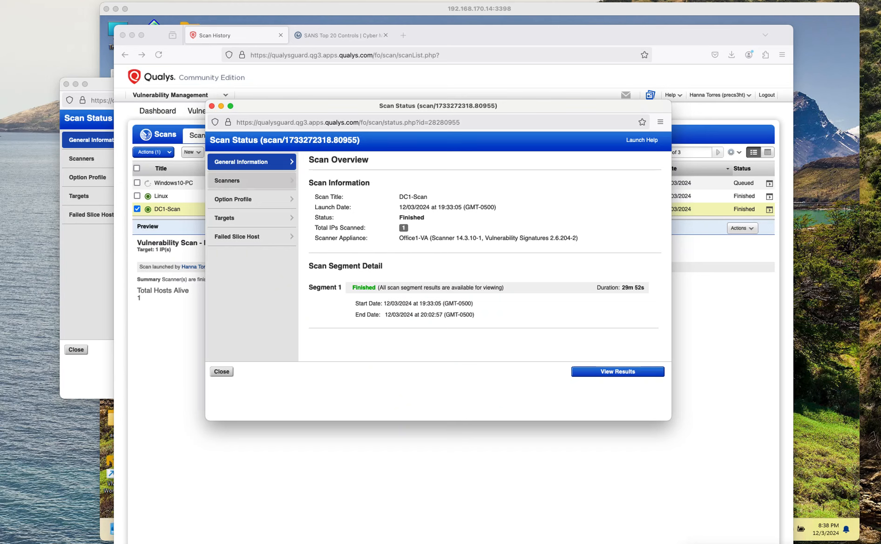
click(247, 181)
click(247, 200)
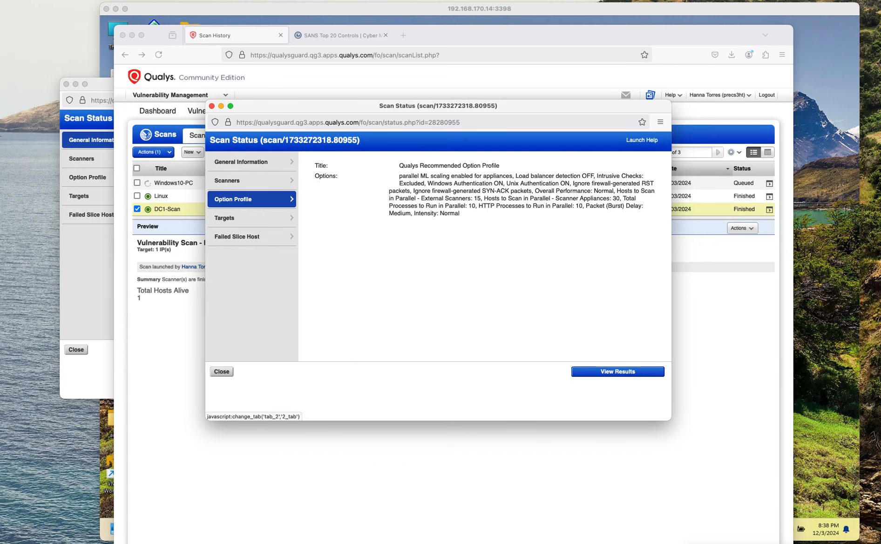
click(247, 218)
click(247, 236)
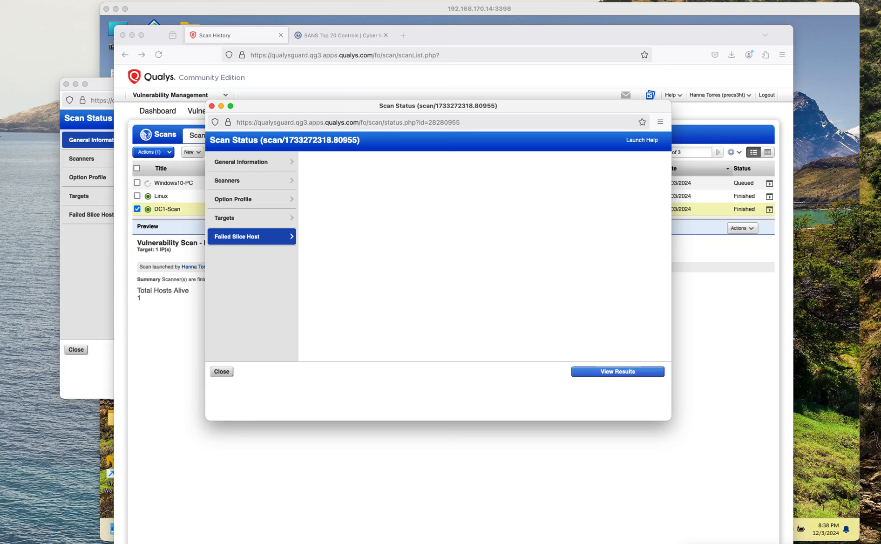
Step: Open the DC1-Scan results in an enlarged window and review the severity, category, operating system and services summaries
click(618, 372)
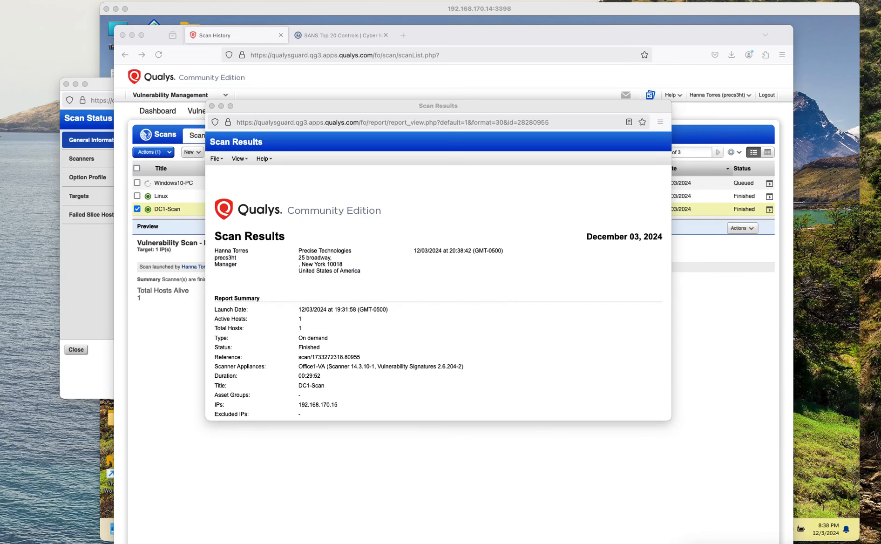
scroll(438, 294, down, 5)
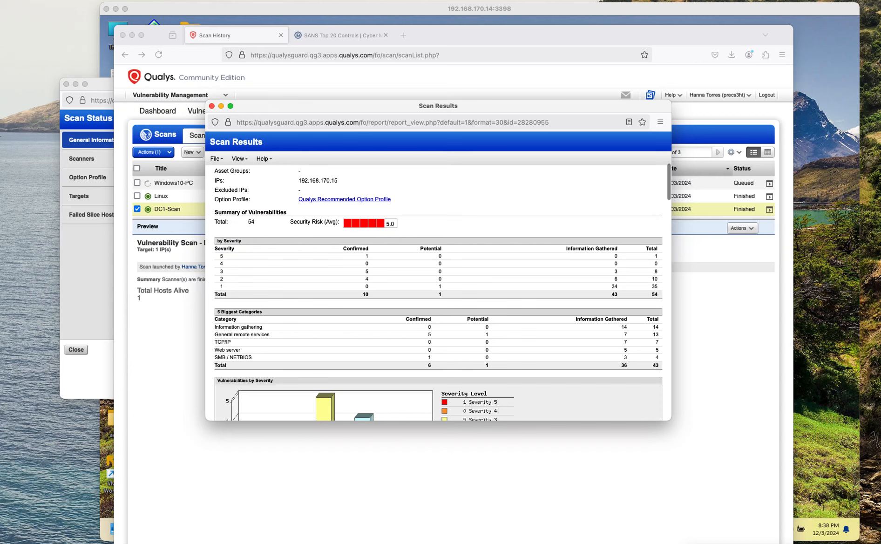
drag(438, 106, 324, 50)
drag(558, 364, 767, 489)
scroll(745, 480, down, 2)
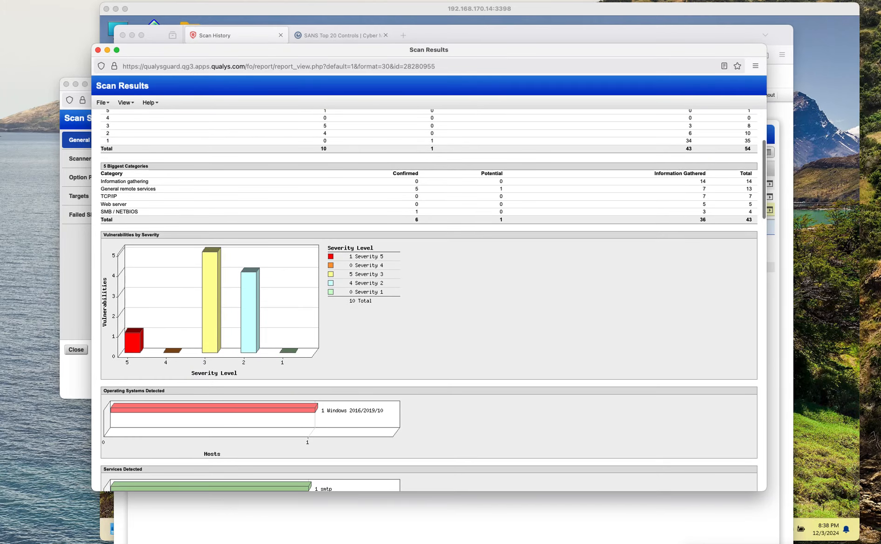
scroll(429, 298, down, 2)
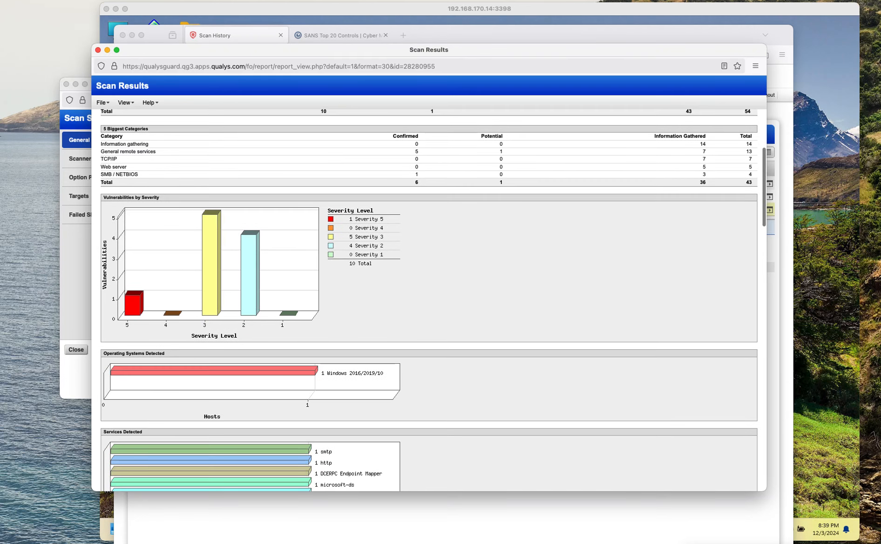
scroll(420, 326, down, 10)
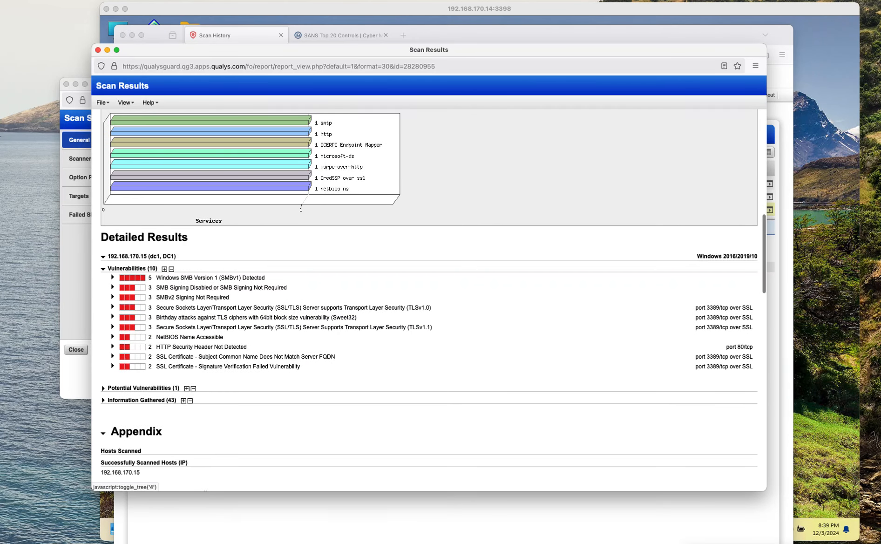
Step: Expand the severity 5 Windows SMB Version 1 vulnerability and read its threat, impact, solution and results details
click(210, 278)
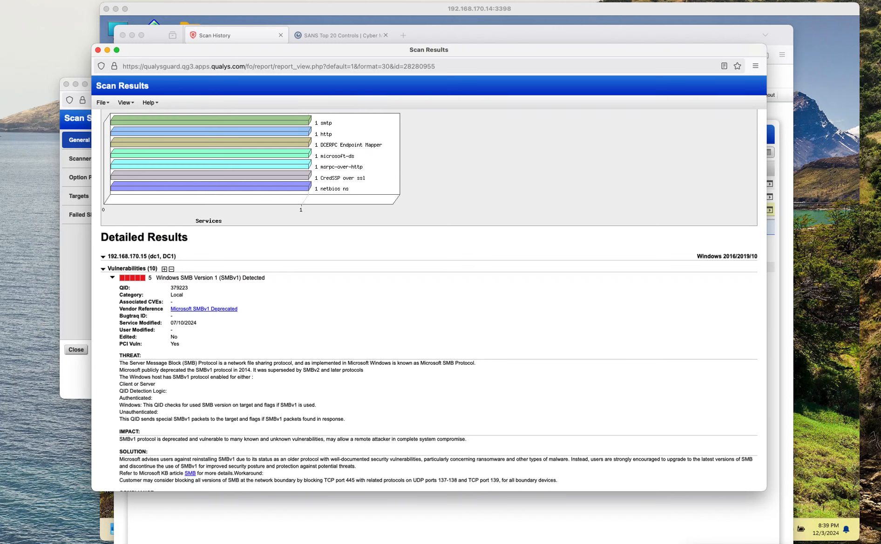
scroll(429, 300, down, 4)
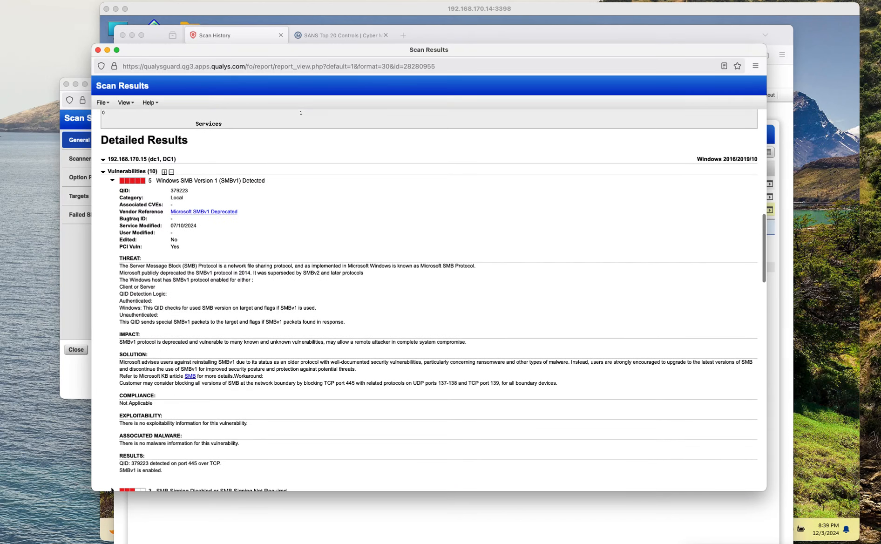
scroll(429, 300, down, 3)
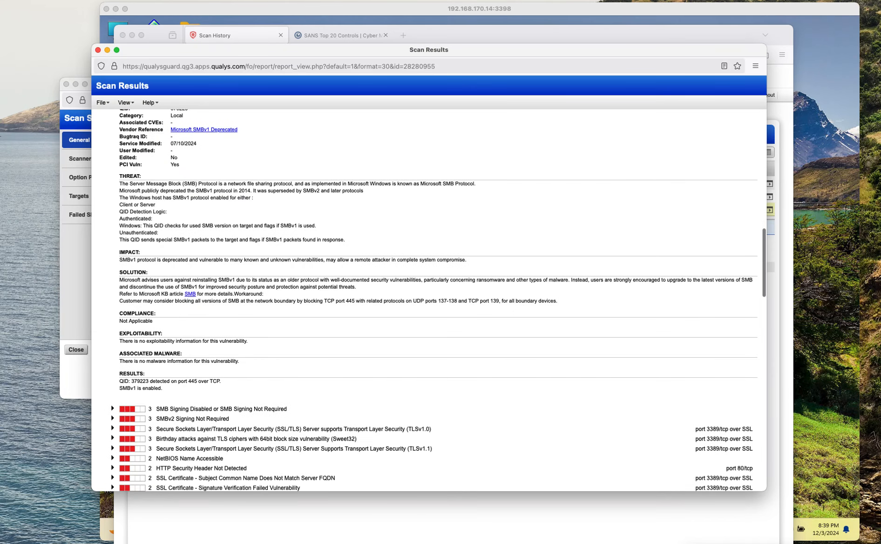
Step: Review the remaining vulnerabilities and the appendix of the DC1-Scan report, revisit its charts, and close the report window
scroll(429, 300, down, 5)
scroll(430, 300, down, 20)
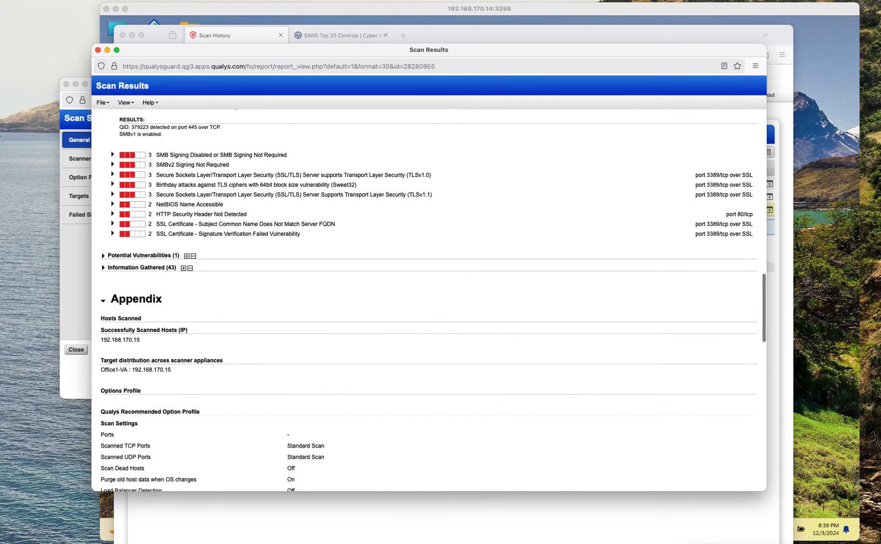
scroll(429, 300, down, 7)
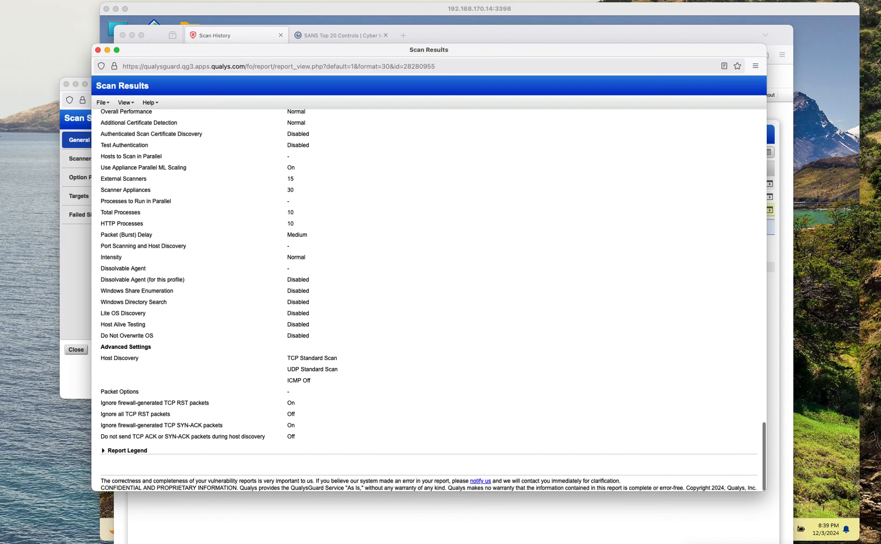
scroll(429, 300, up, 20)
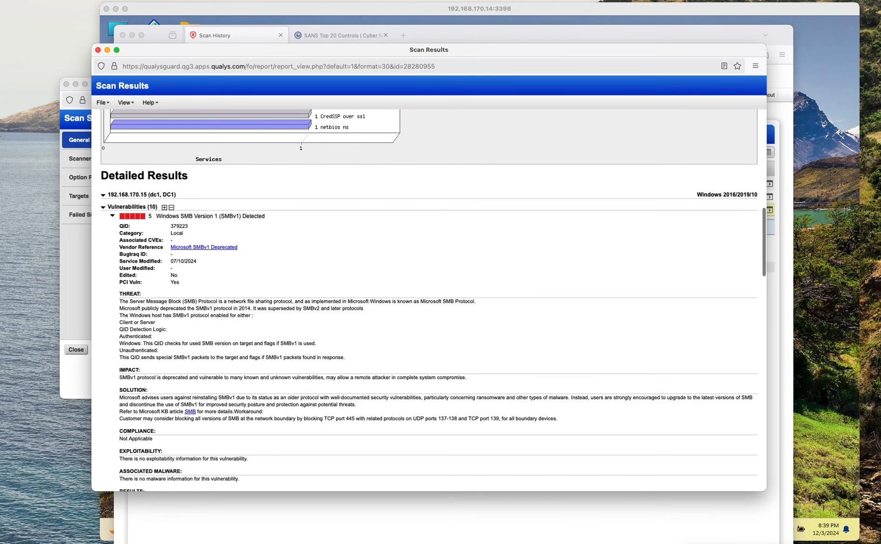
scroll(429, 300, up, 12)
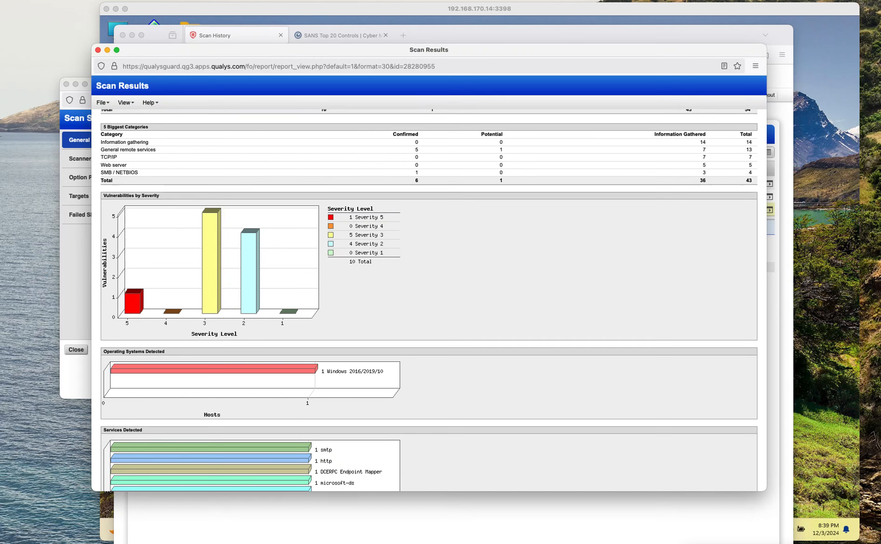
click(97, 50)
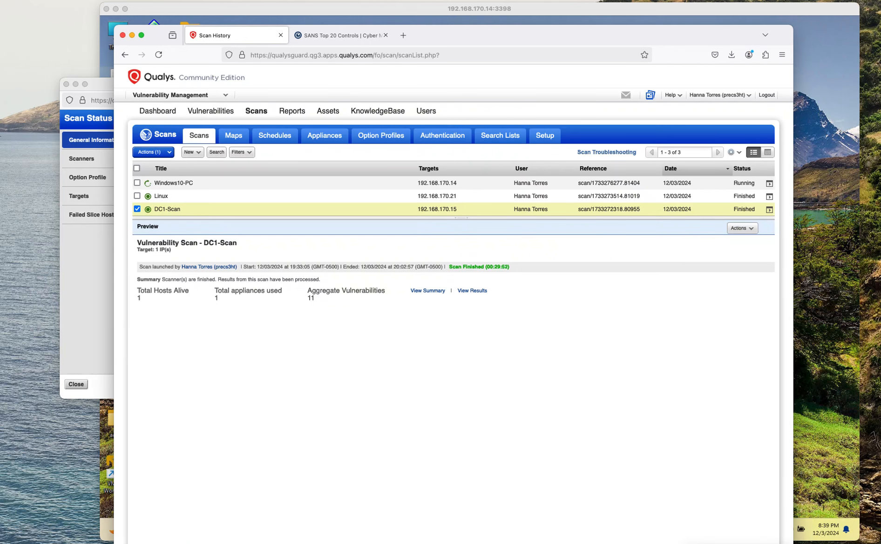
Step: Switch from Vulnerability Management to the Web Application Scanning module and shift the browser window slightly
click(225, 95)
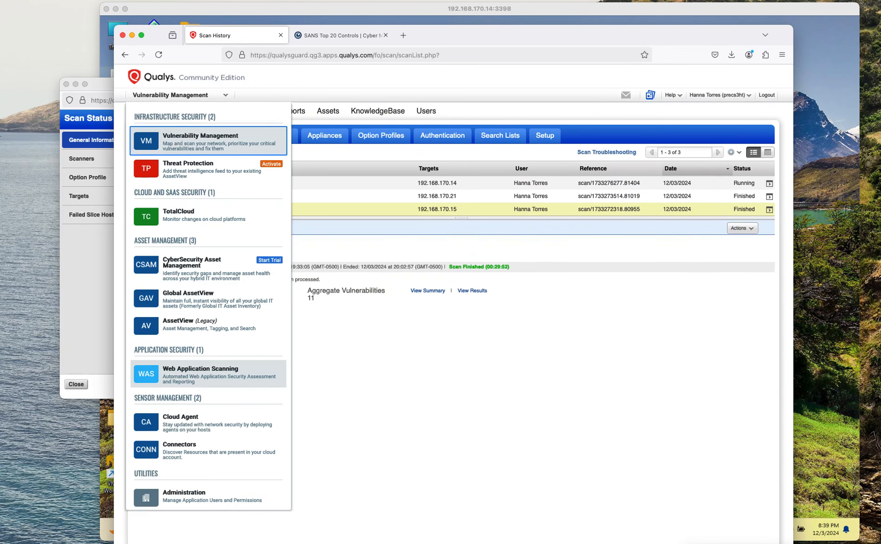
click(193, 376)
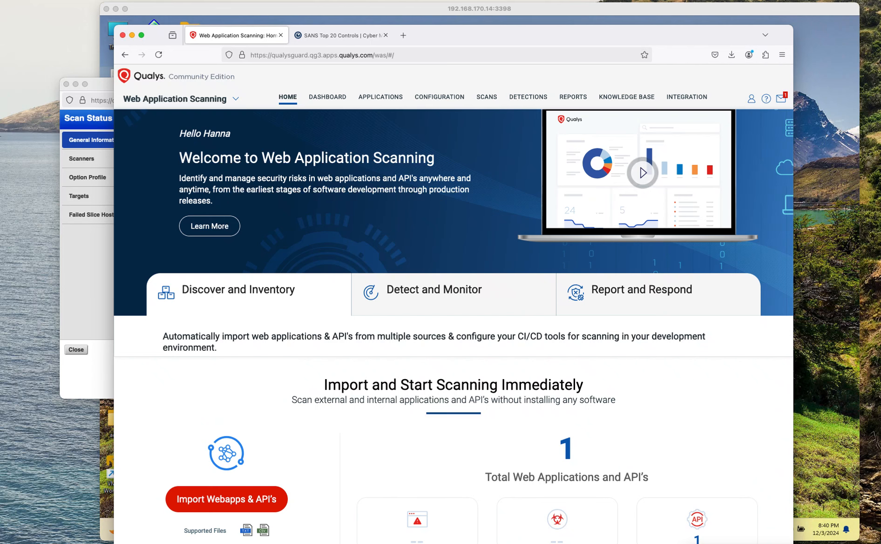
drag(480, 35, 469, 27)
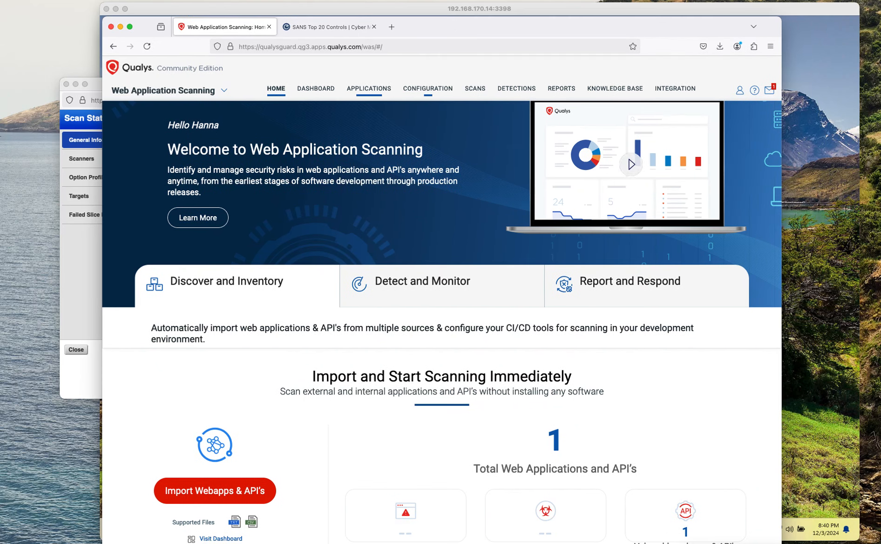
Step: Open mytest-webapp from the web applications list, review its summary and top vulnerable URLs, and return to the list
click(369, 88)
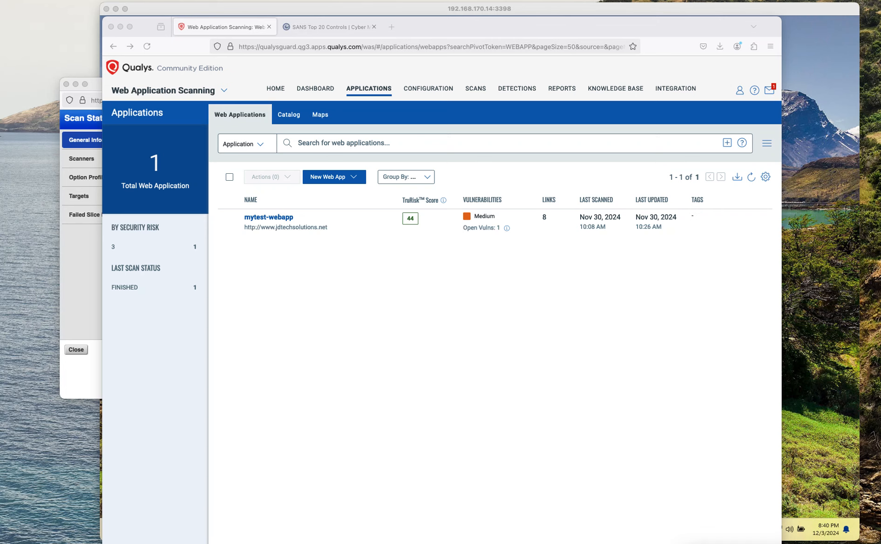
click(268, 217)
click(269, 218)
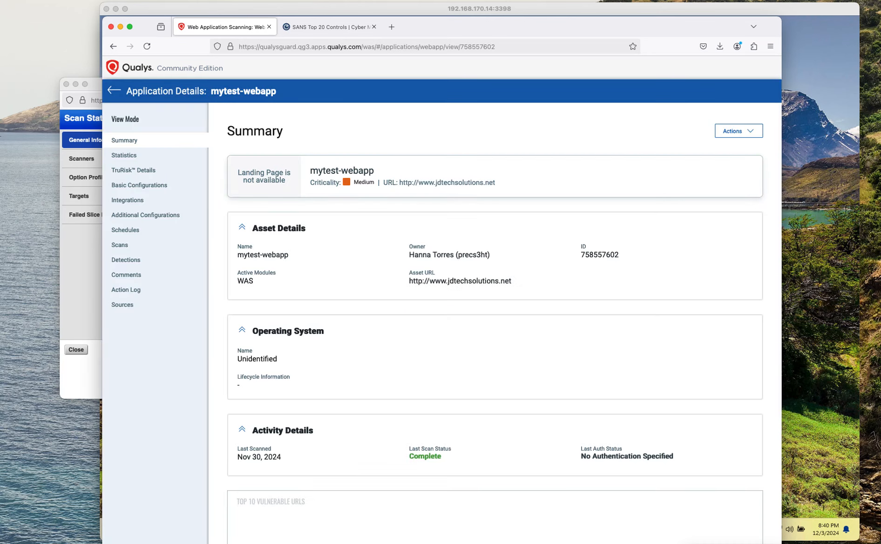
scroll(495, 298, down, 5)
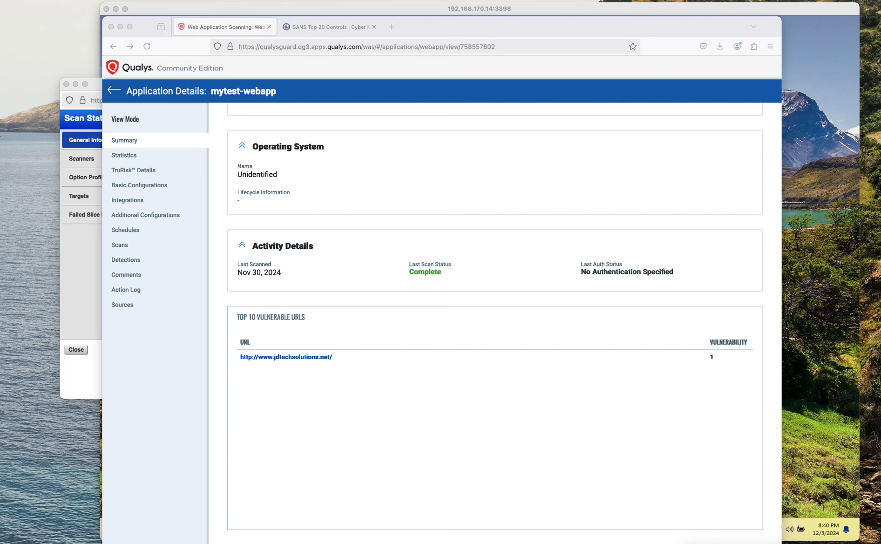
scroll(495, 321, up, 5)
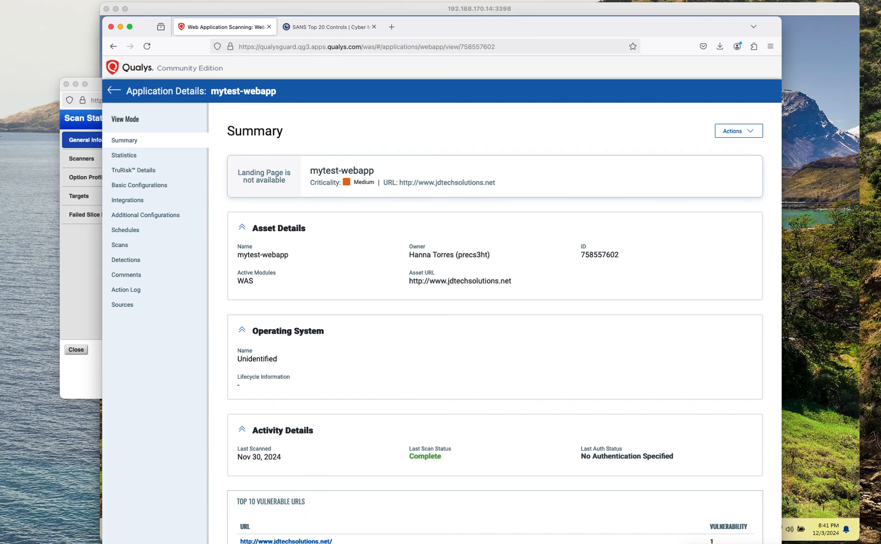
key(super+Left)
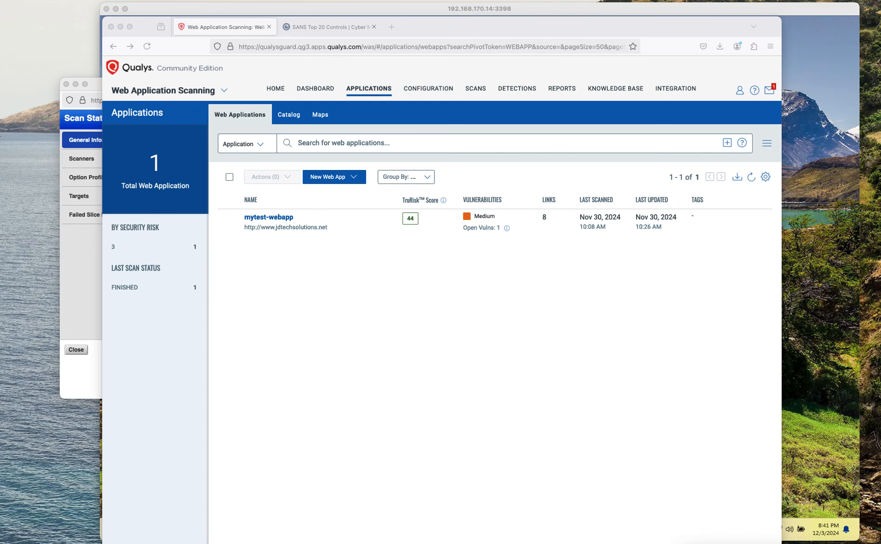
Step: Check the web application scan list and review the list of detections found by Web Application Scanning
click(475, 89)
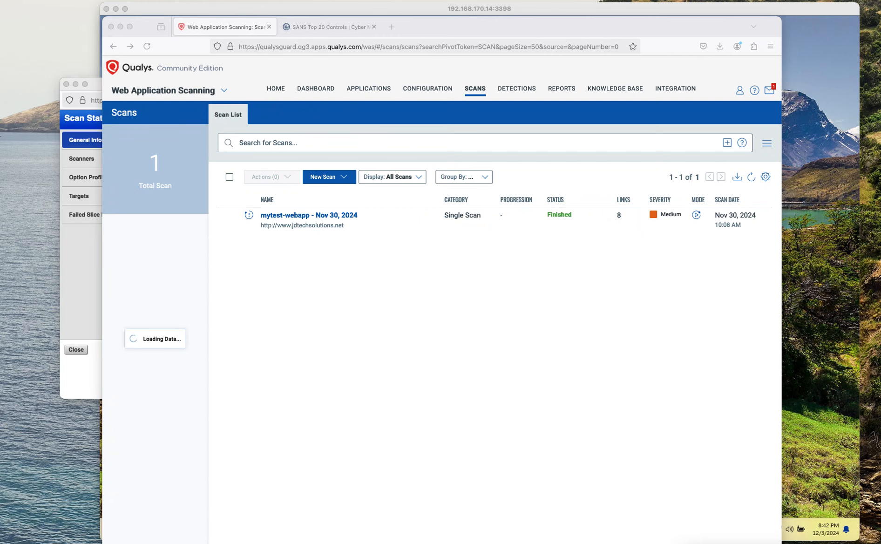
click(517, 89)
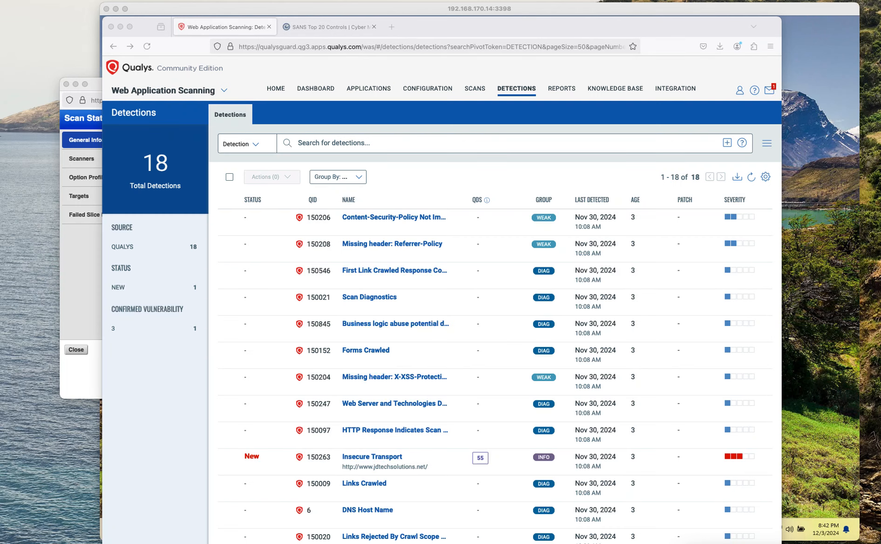
scroll(496, 376, down, 5)
scroll(495, 376, down, 1)
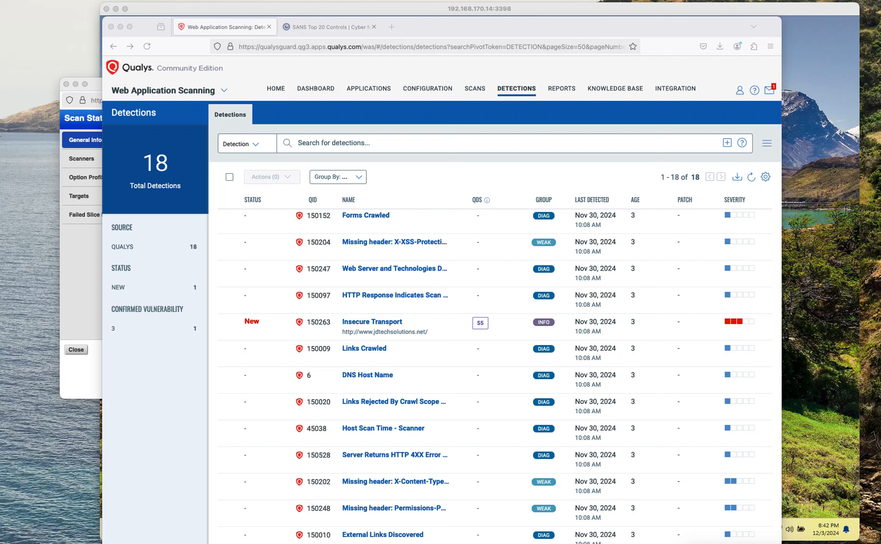
scroll(495, 376, up, 5)
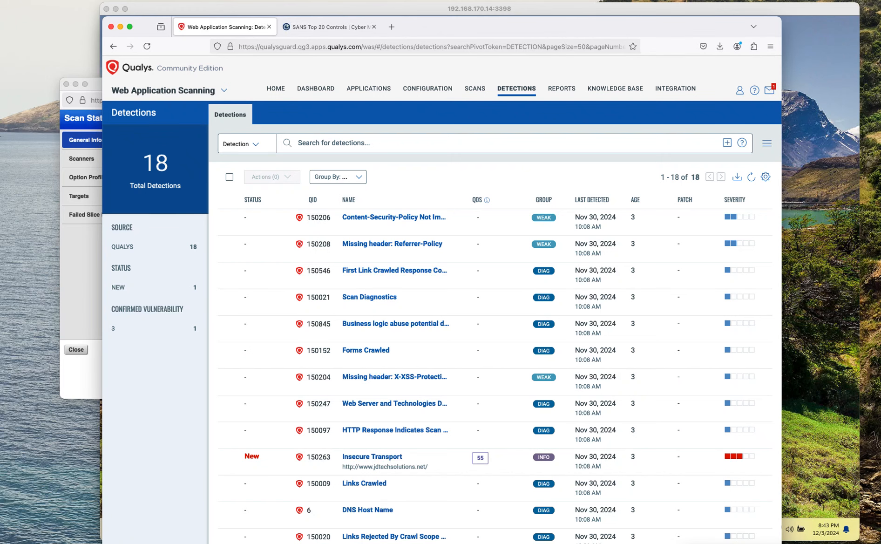
Step: Switch from Web Application Scanning back to the Vulnerability Management module
click(224, 90)
click(187, 140)
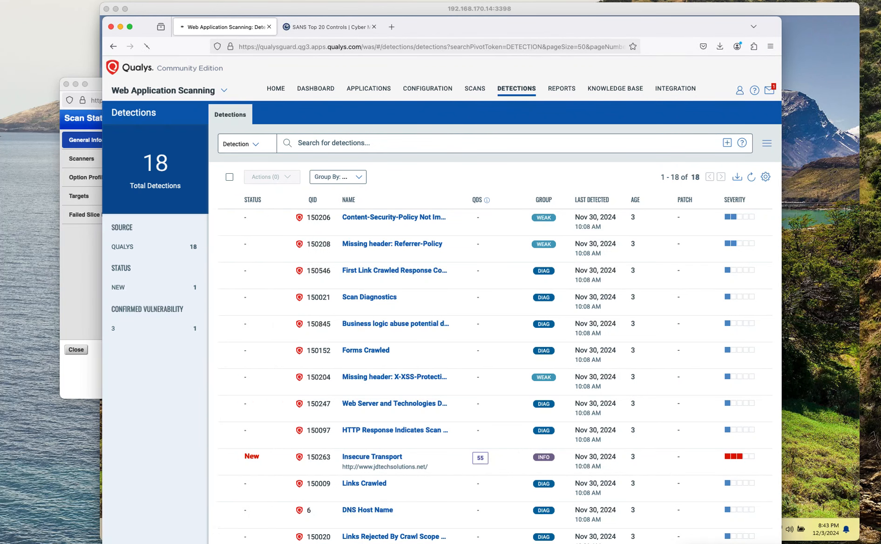